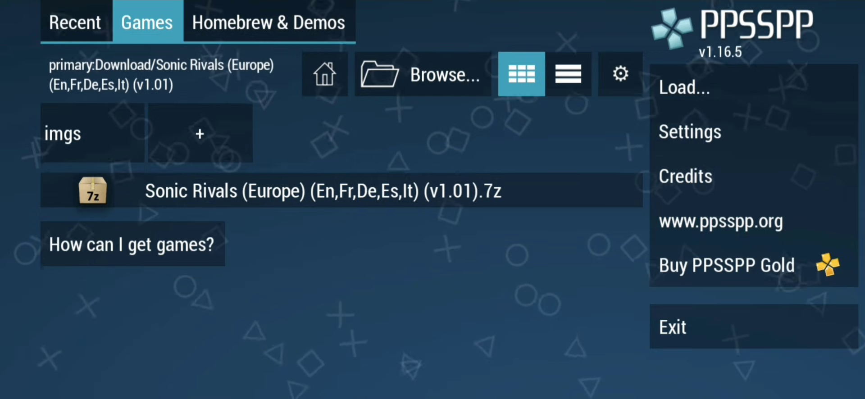
# Try to launch the Sonic Rivals .7z archive from the Games list.
pyautogui.click(317, 189)
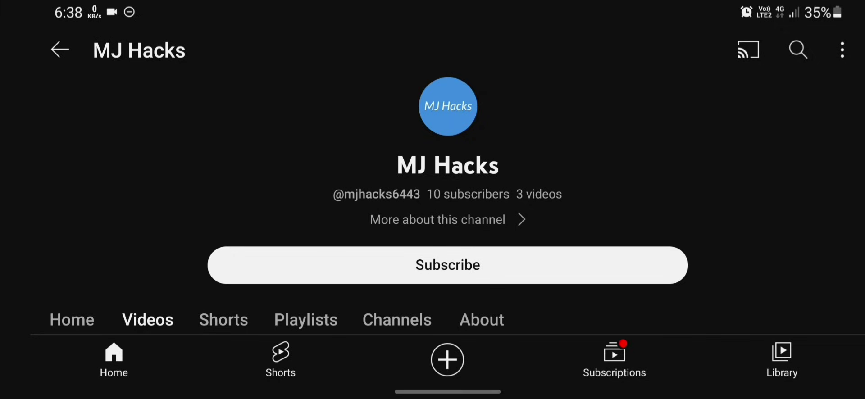
# Subscribe to the YouTube channel with notifications set to All.
pyautogui.click(477, 270)
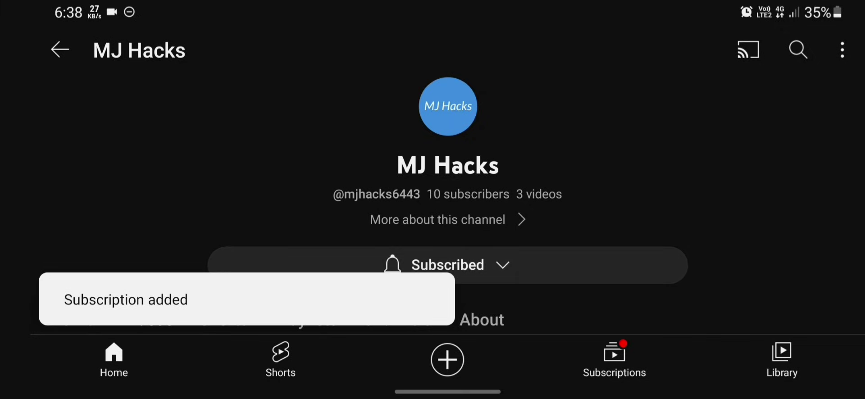
pyautogui.click(448, 265)
pyautogui.click(298, 198)
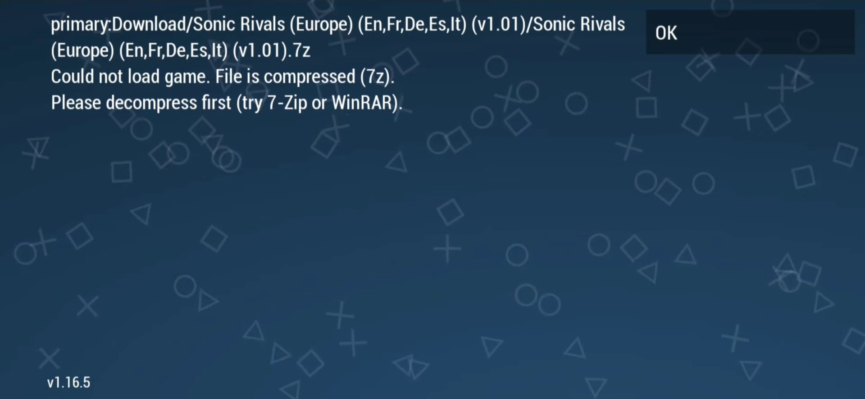
# Dismiss the compressed-file error with OK to return to the Games list.
pyautogui.click(720, 44)
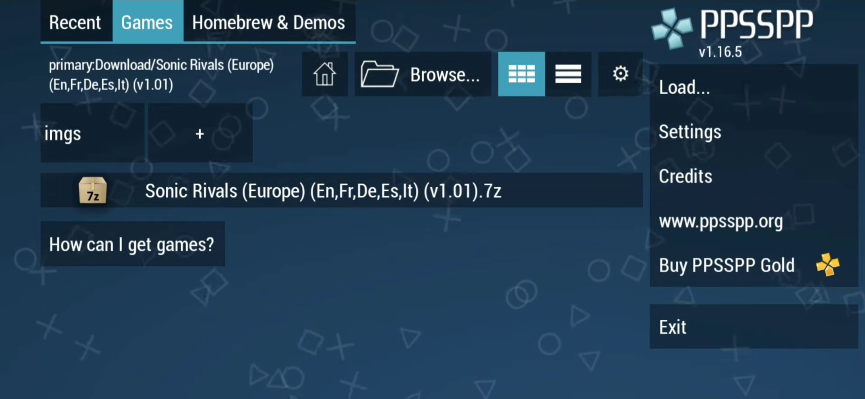
# Exit the PPSSPP emulator.
pyautogui.click(753, 327)
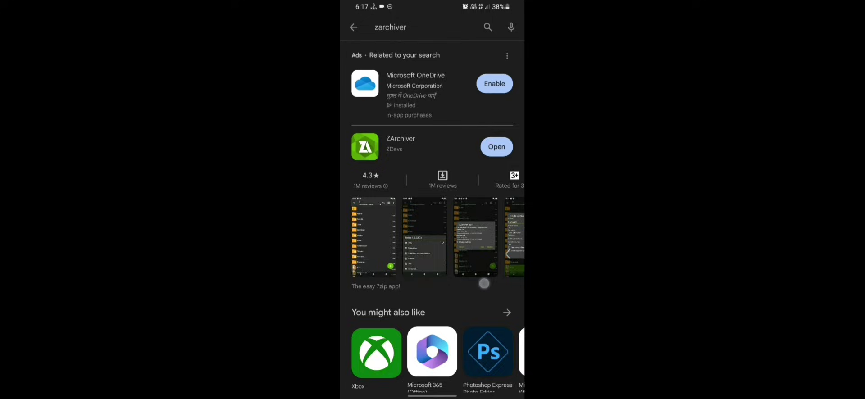
# Swipe from the Play Store back to the home screen.
pyautogui.moveTo(518, 273)
pyautogui.mouseDown()
pyautogui.moveTo(485, 279)
pyautogui.moveTo(493, 266)
pyautogui.mouseUp()
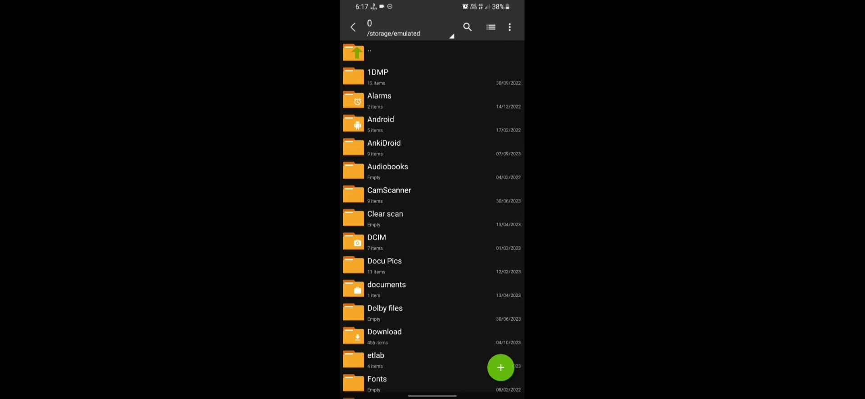
# Open the Download folder in ZArchiver.
pyautogui.click(435, 335)
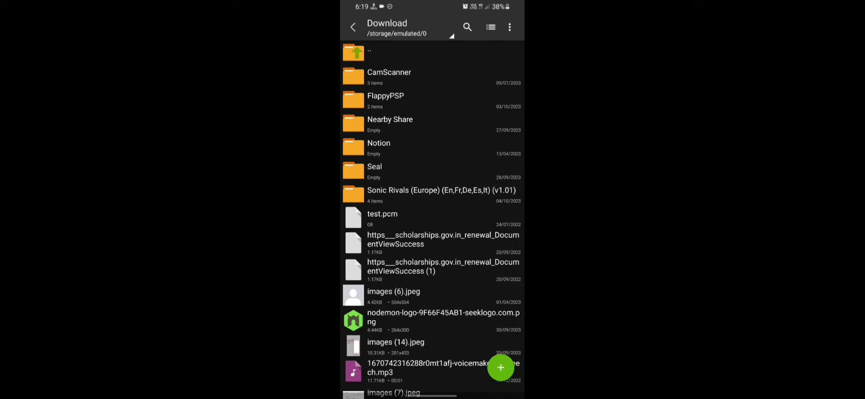
# Go up to the /storage/emulated/0 main storage folder.
pyautogui.click(353, 27)
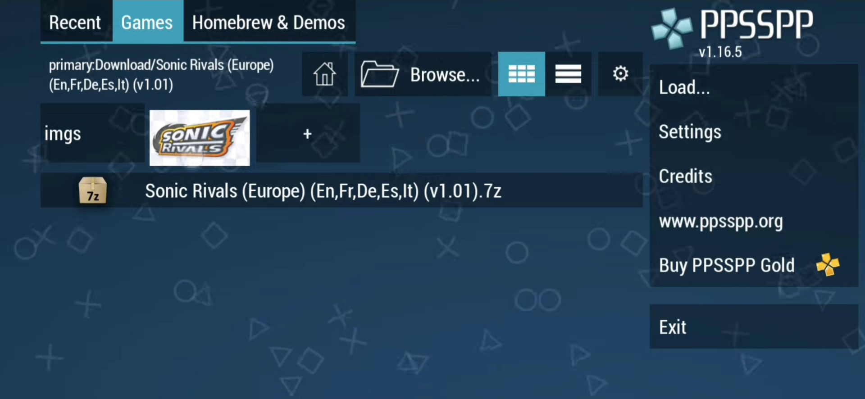
# Launch the extracted Sonic Rivals and continue past the auto-save notice.
pyautogui.click(199, 138)
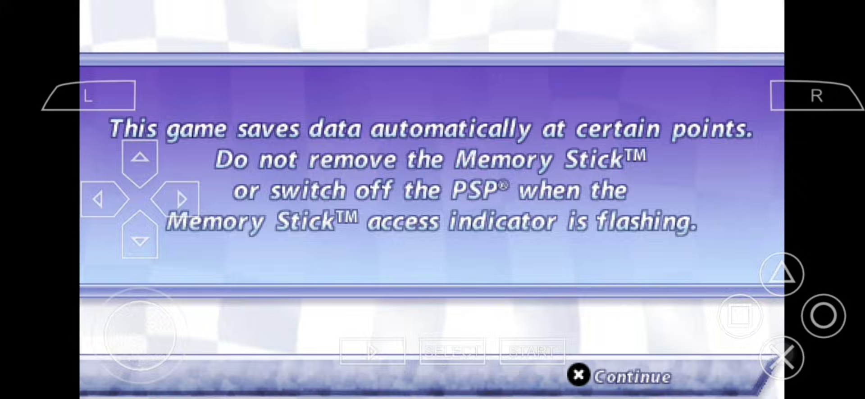
pyautogui.click(781, 357)
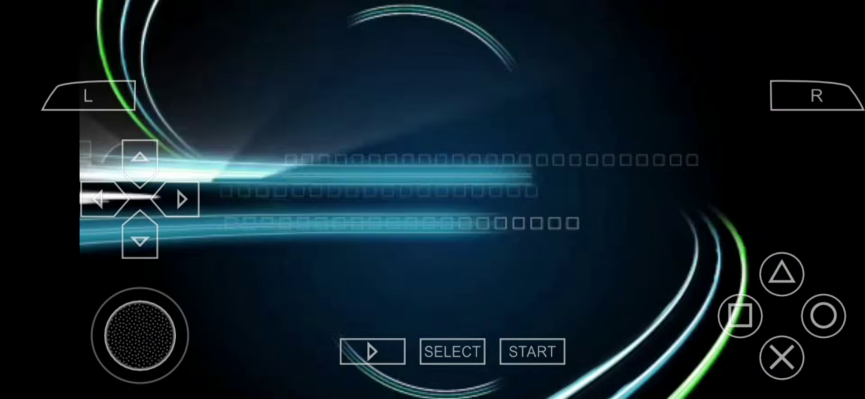